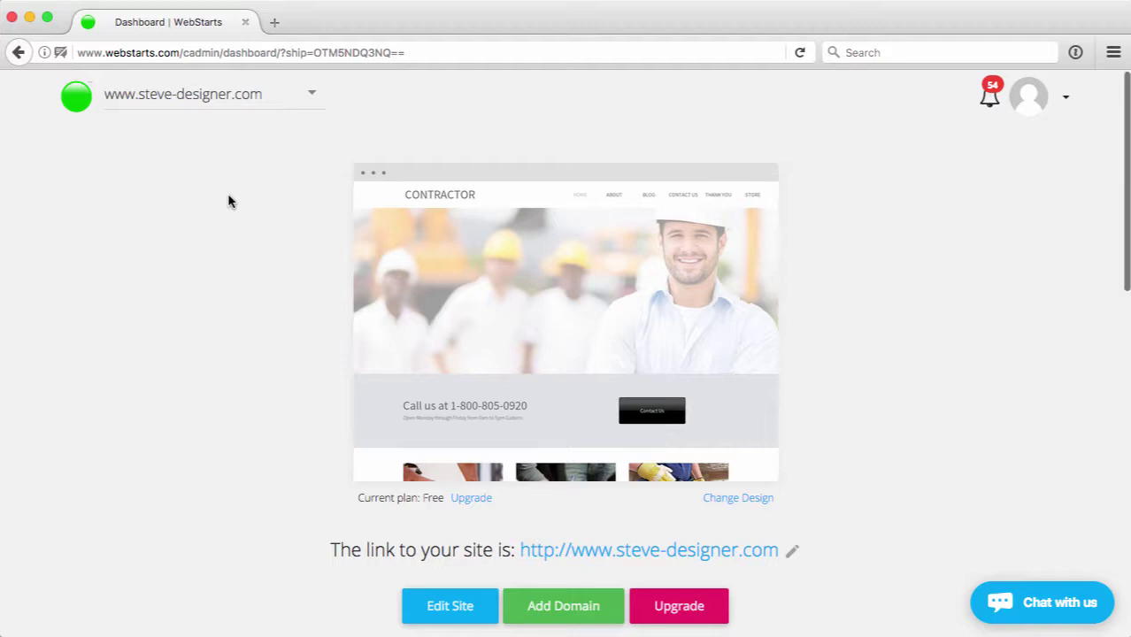
- Scroll down the dashboard and open the Email Marketing manager
scroll(228, 202, down, 5)
scroll(228, 202, down, 2)
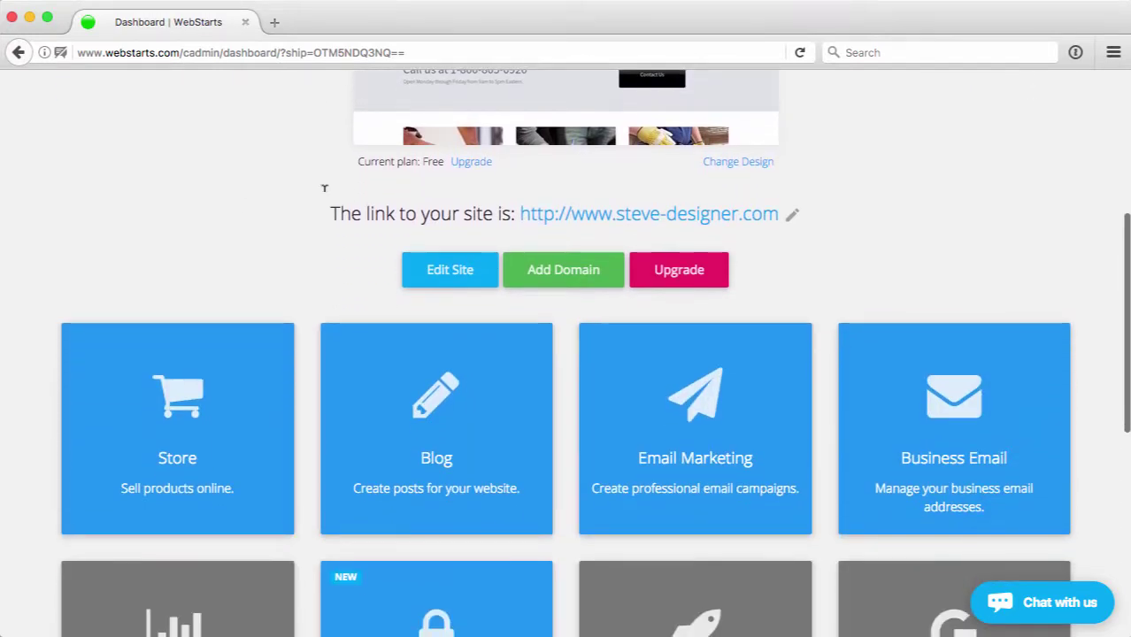
click(698, 440)
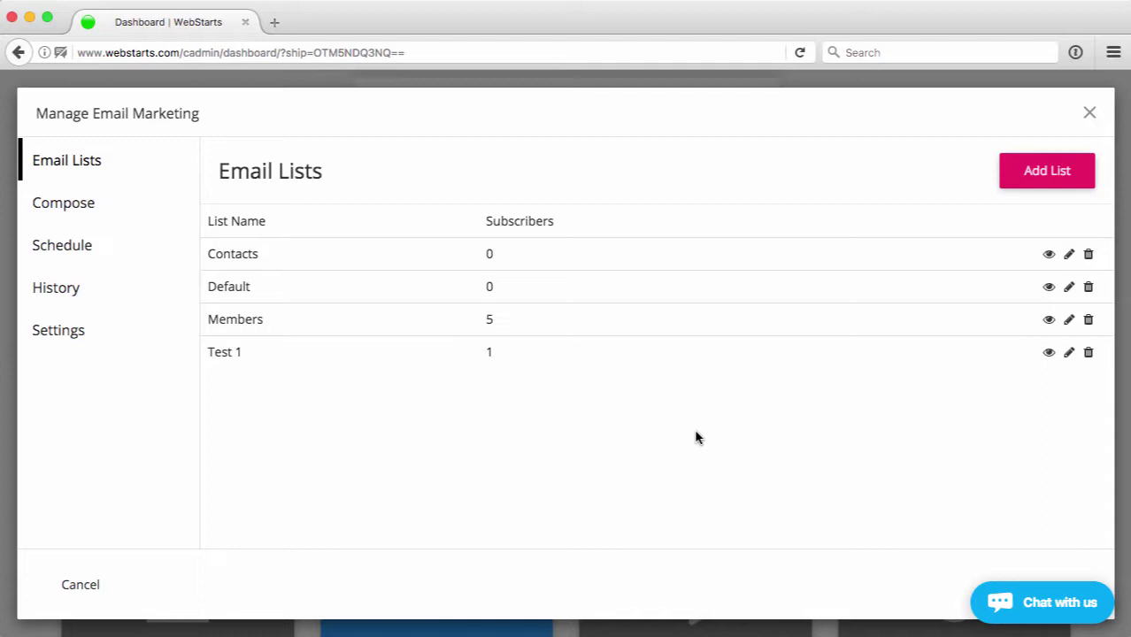
- Create a 'New Members' email list, entering a sender name and sender e-mail address
click(1054, 172)
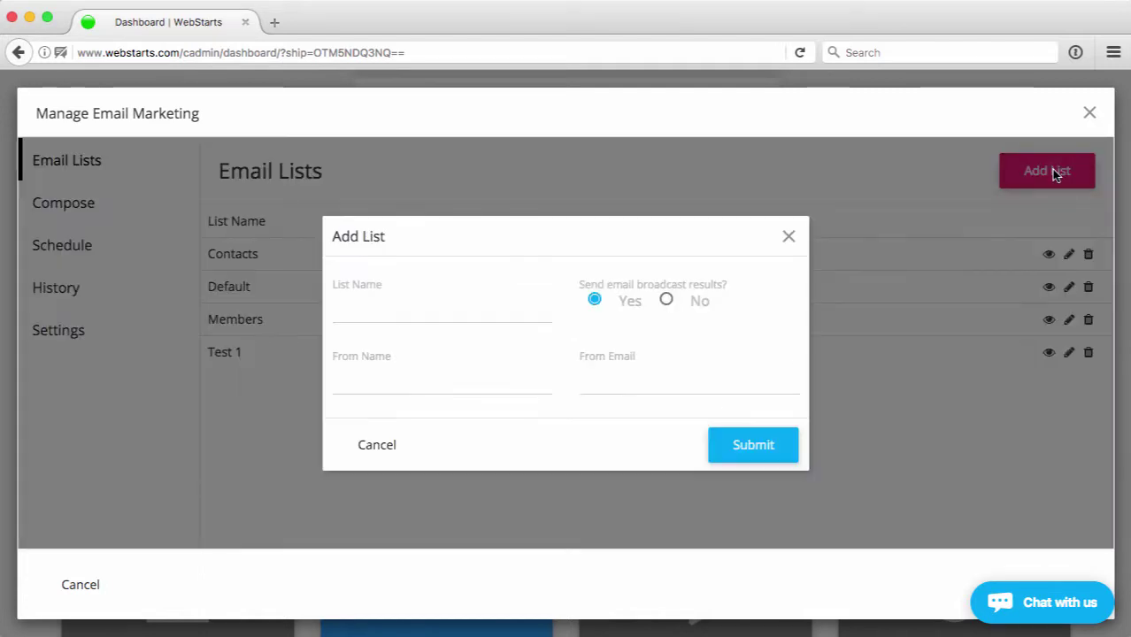
click(462, 293)
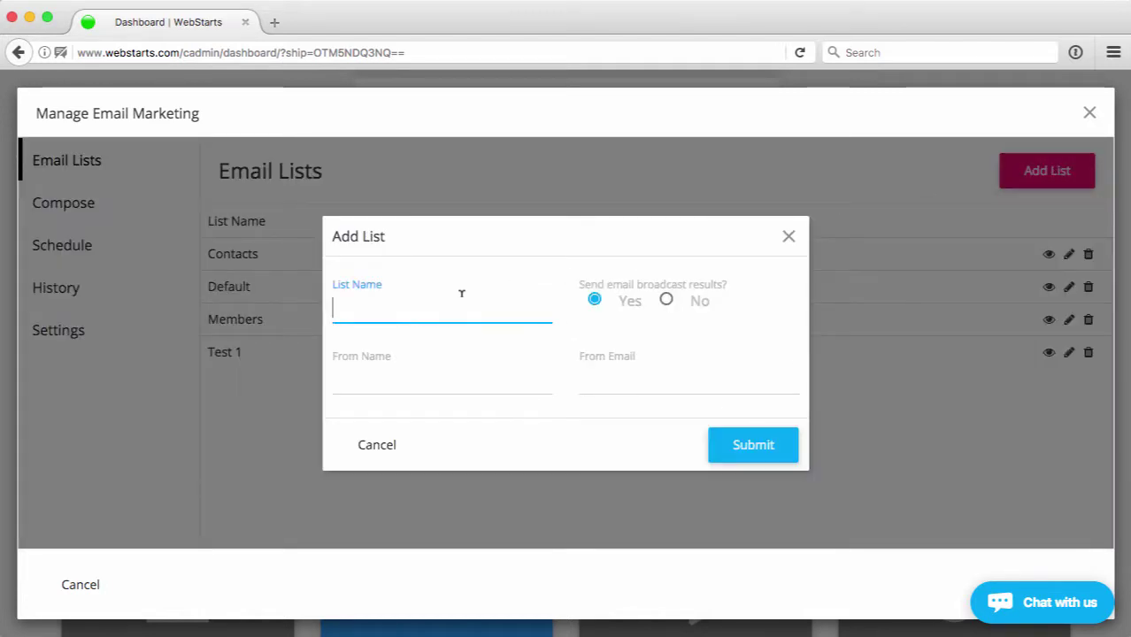
text(N)
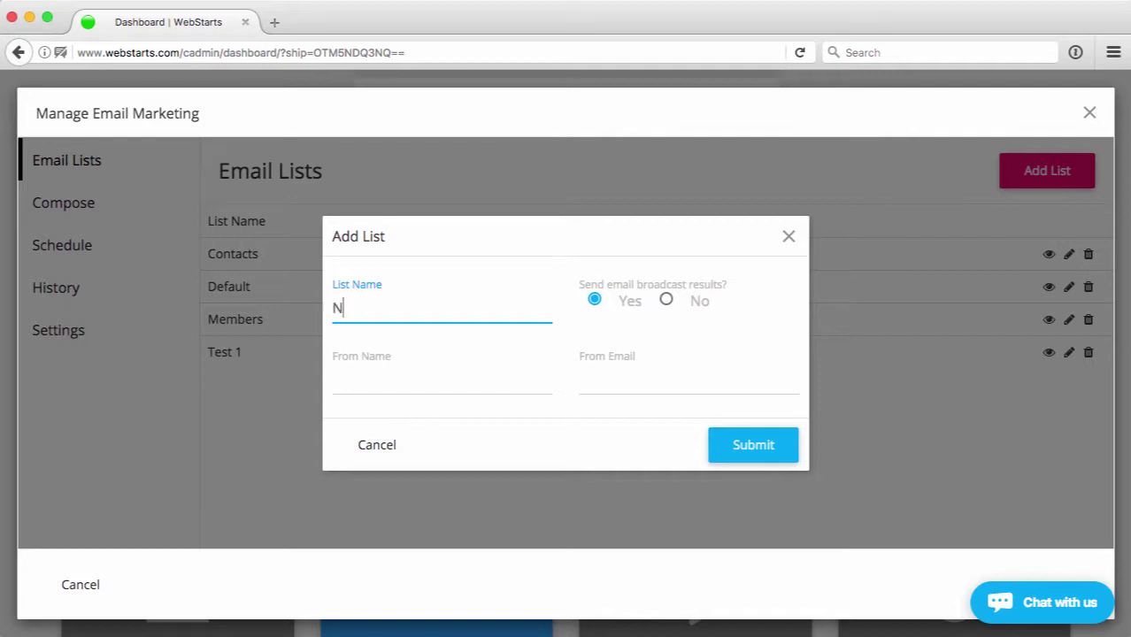
text(ew Members)
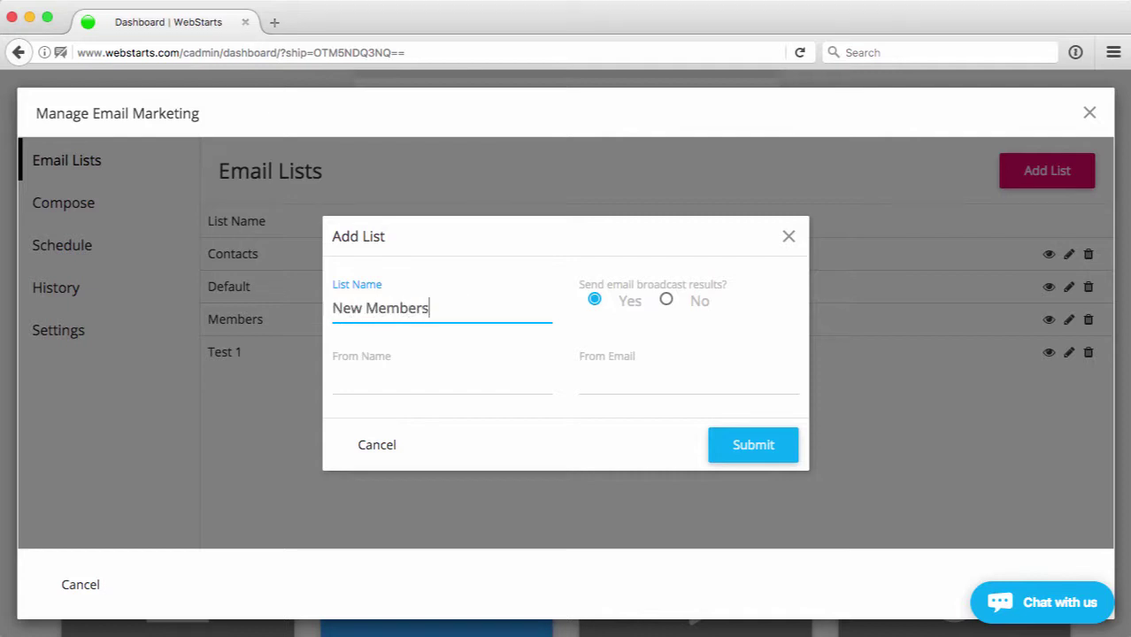
click(451, 371)
text(Steve)
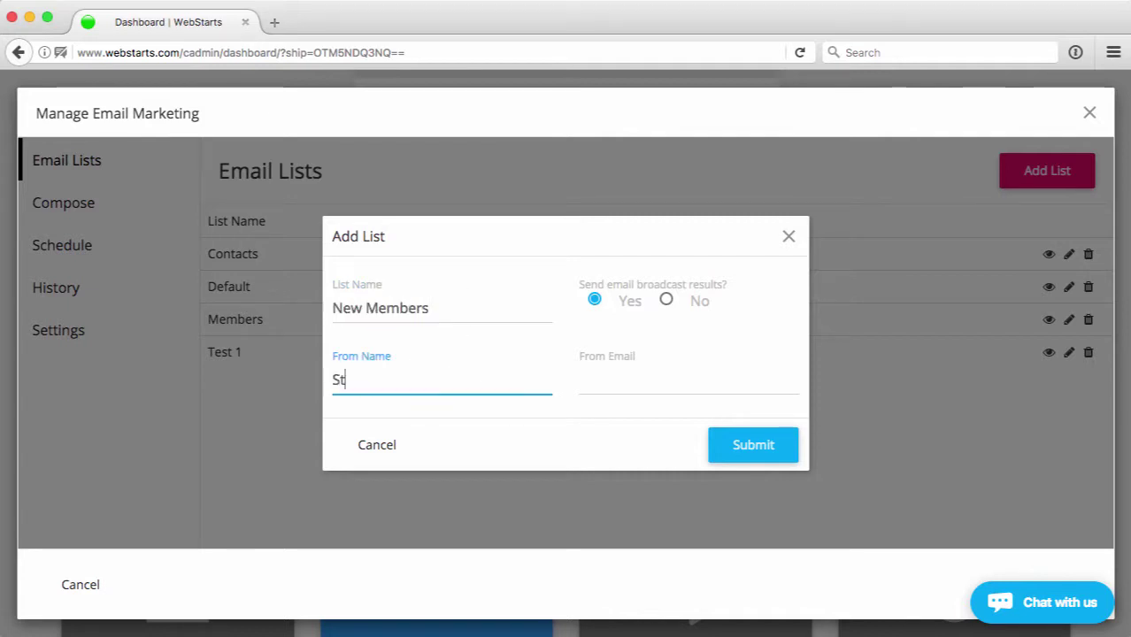
click(596, 378)
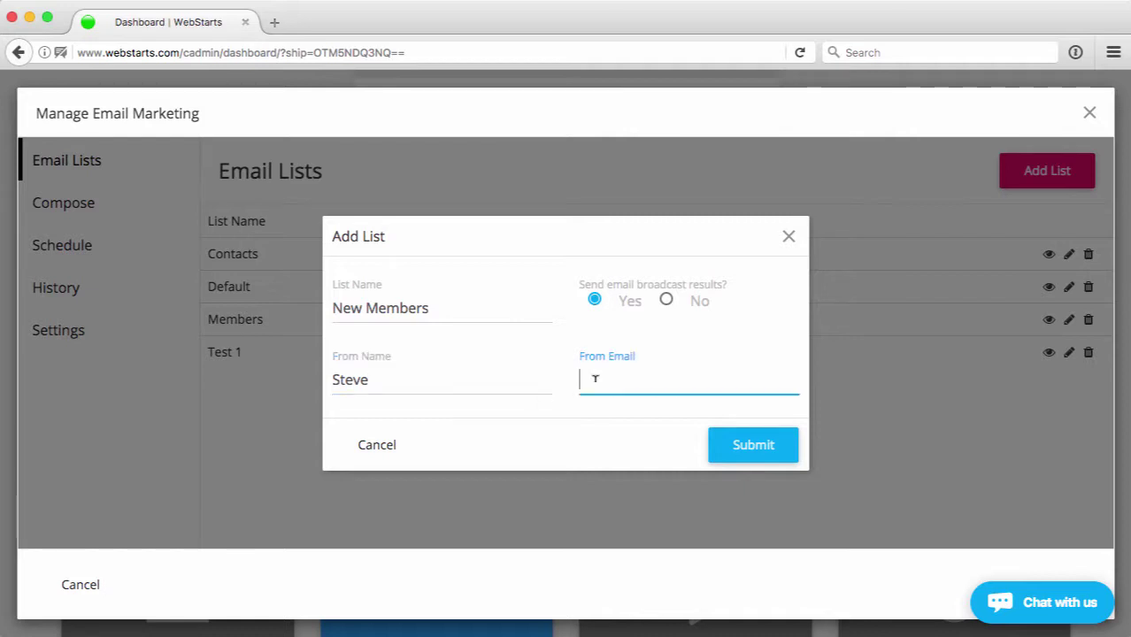
text(test@webstarts.com)
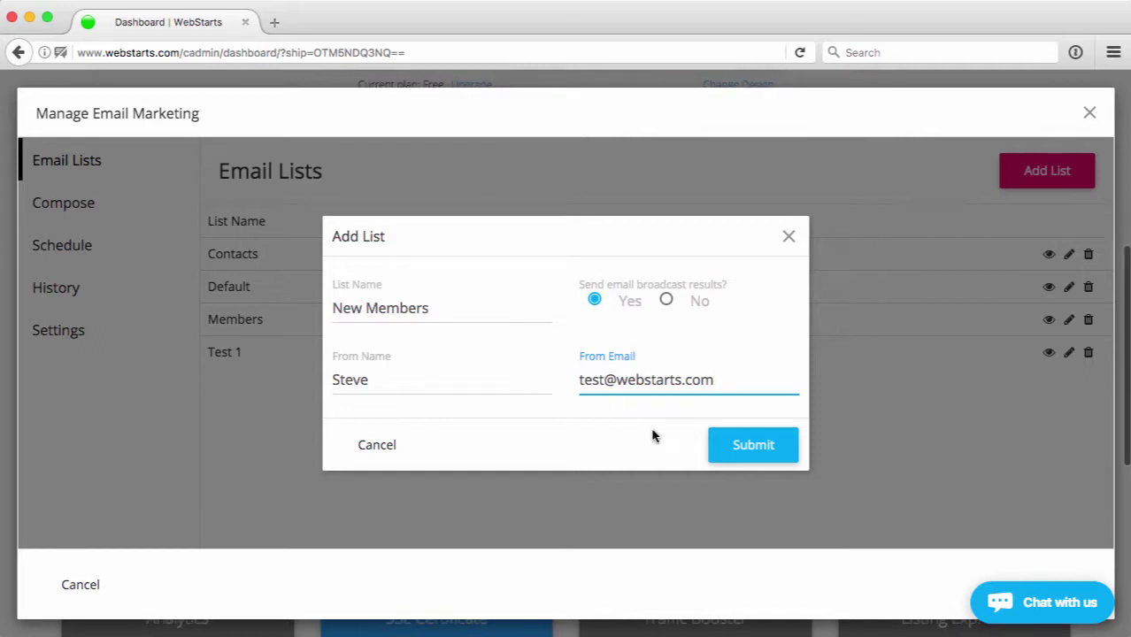
click(749, 445)
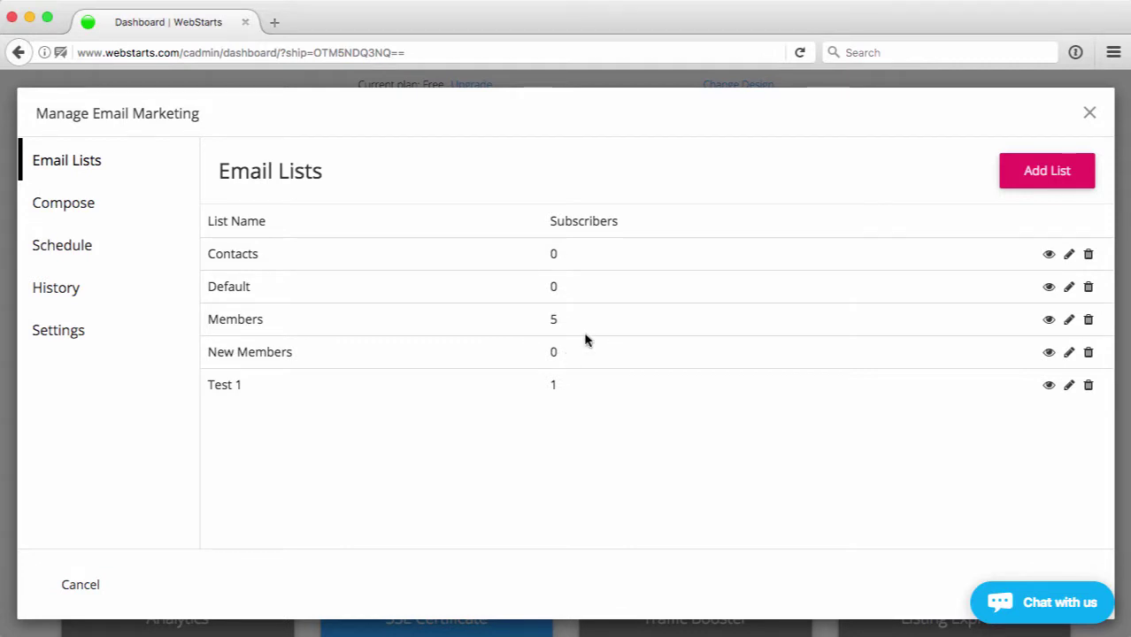
- Close the email manager, open the site editor and add a contact form to the Home page
click(1091, 116)
scroll(982, 119, up, 5)
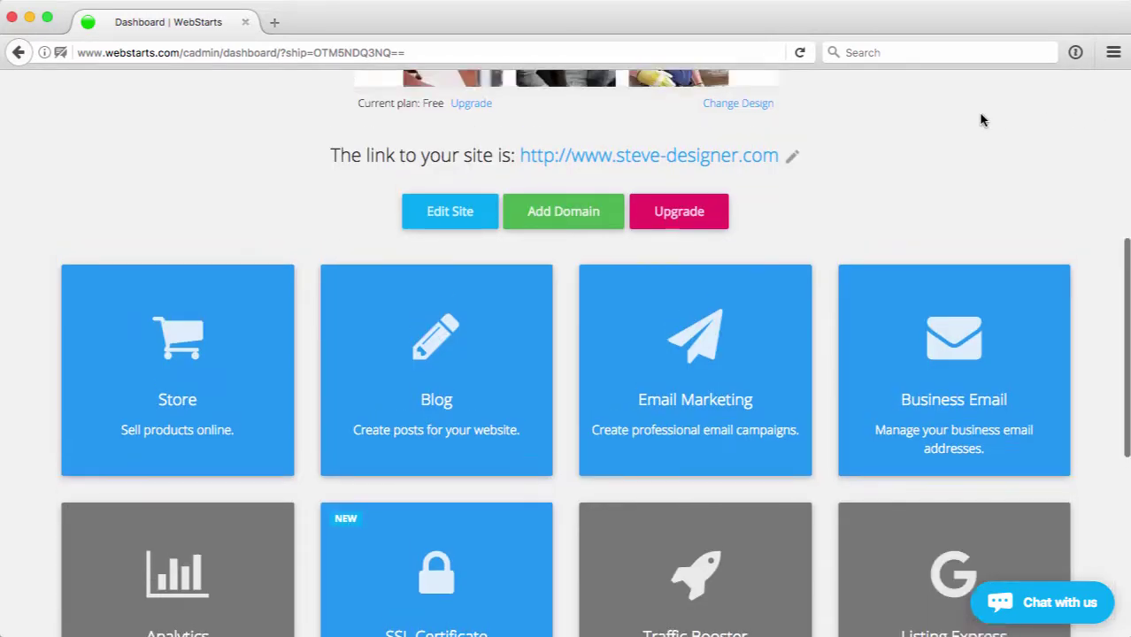
click(570, 331)
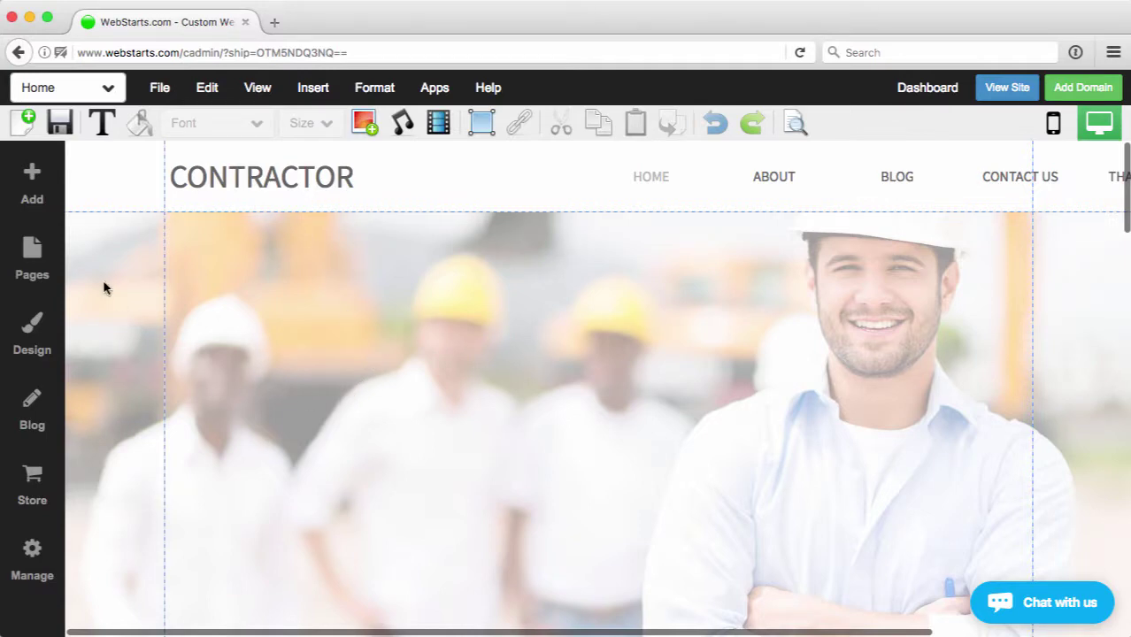
click(36, 190)
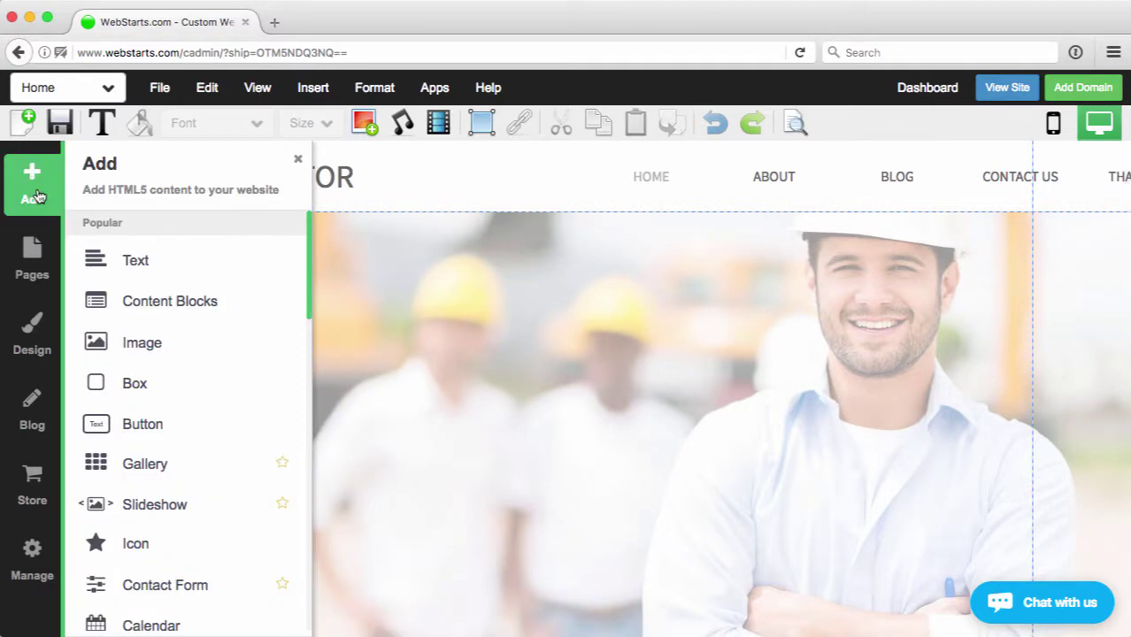
click(152, 584)
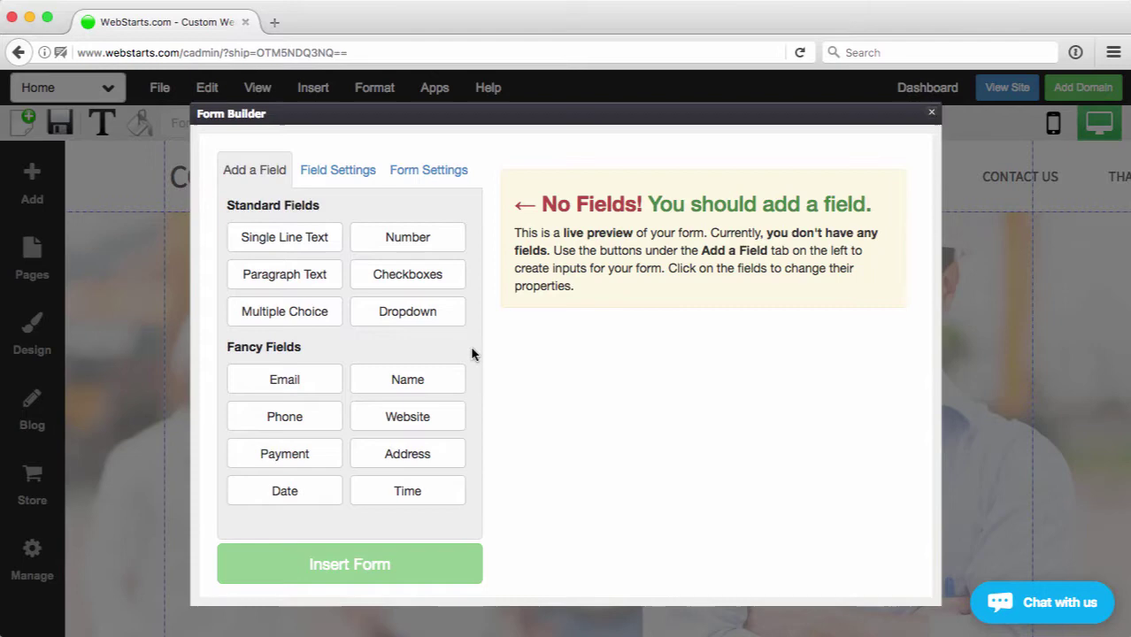
- Add Full Name, Email Address and Phone Number fields to the form, then view Form Settings
click(409, 386)
click(295, 381)
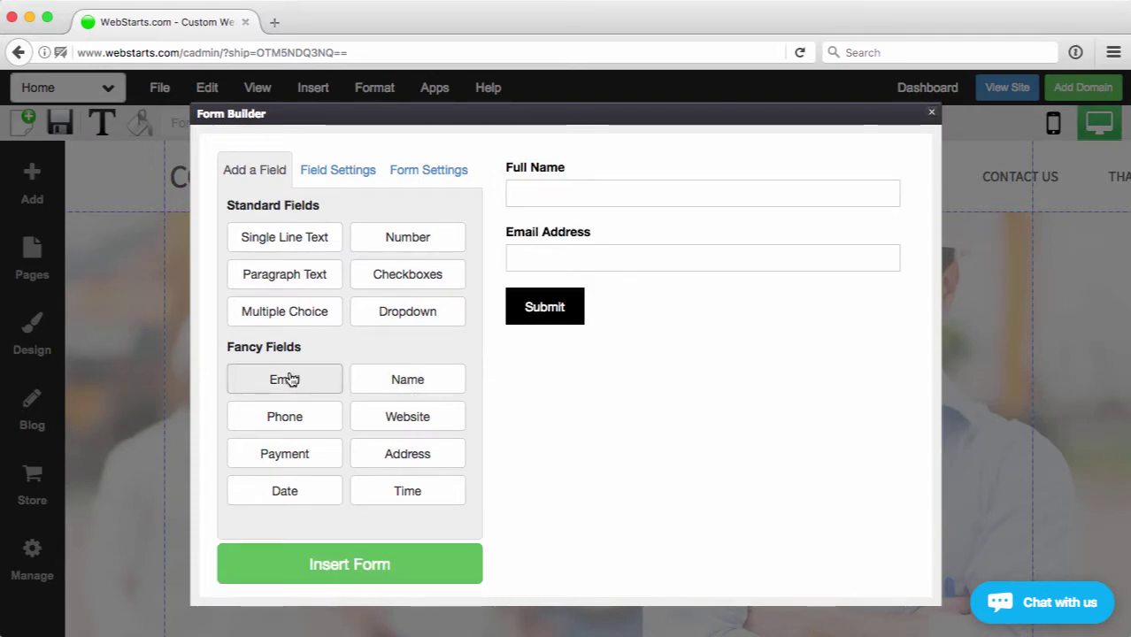
click(298, 428)
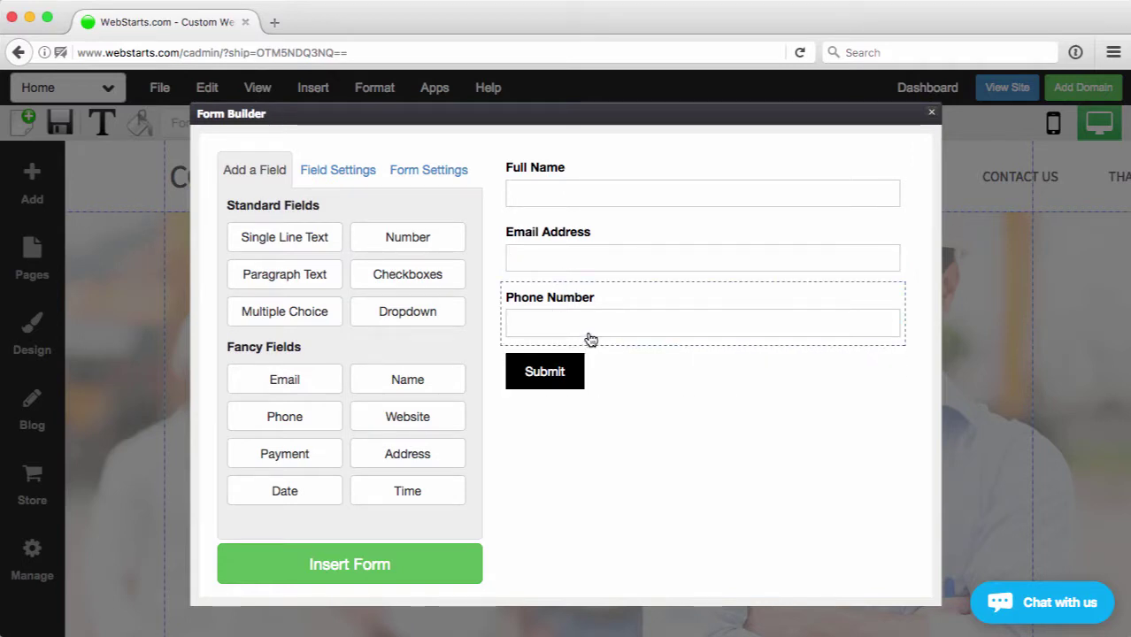
click(426, 172)
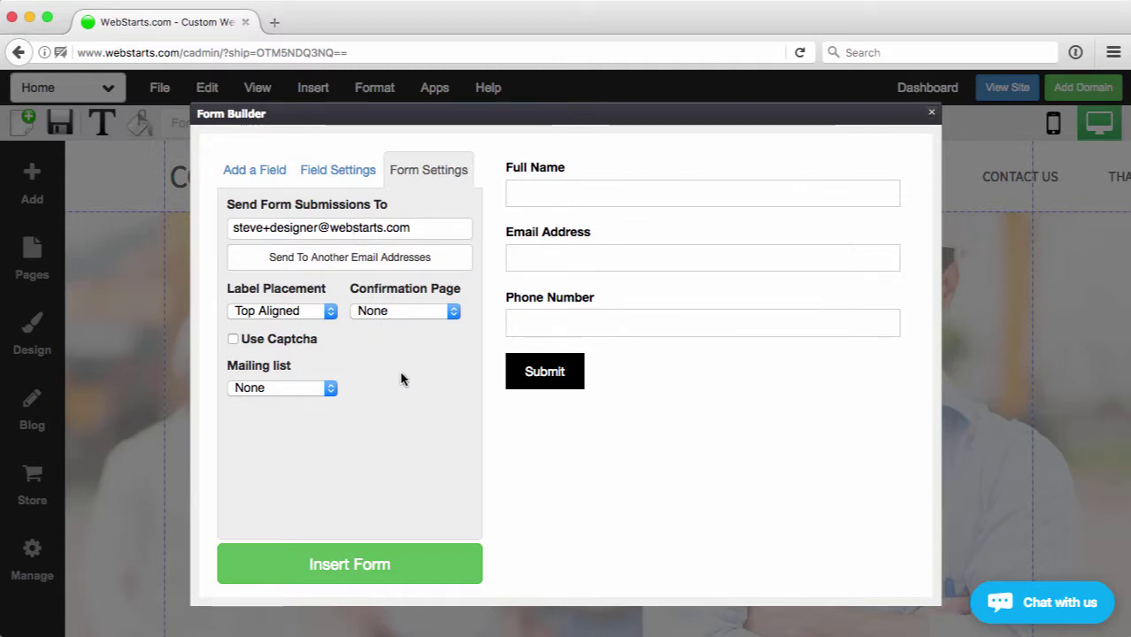
- Set the form's mailing list to New Members and insert the form into the homepage
click(298, 395)
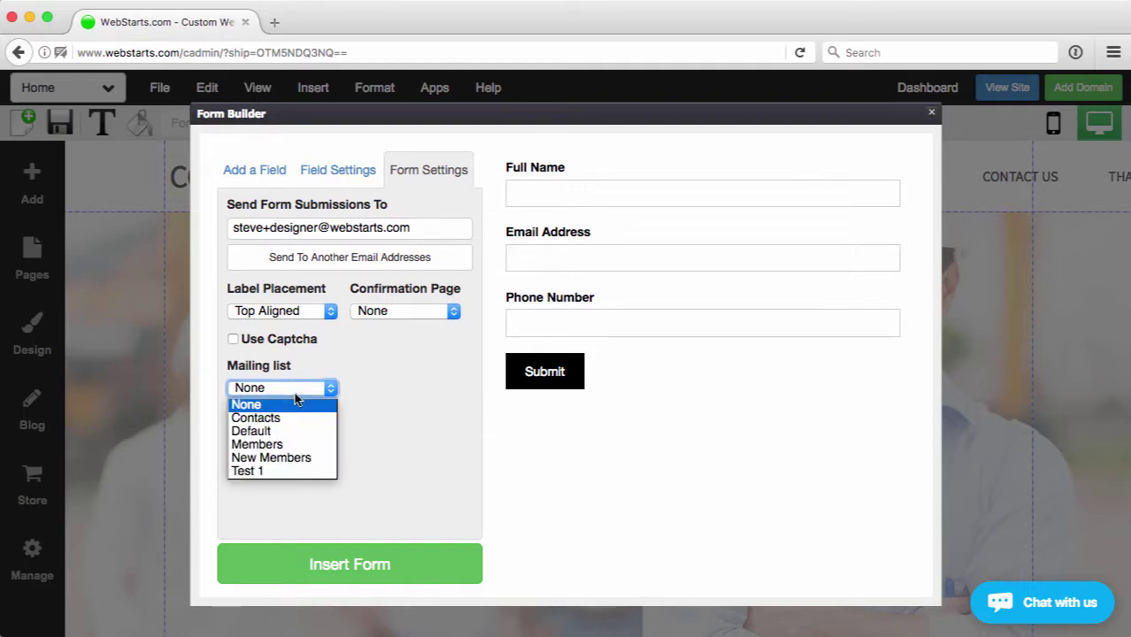
click(285, 460)
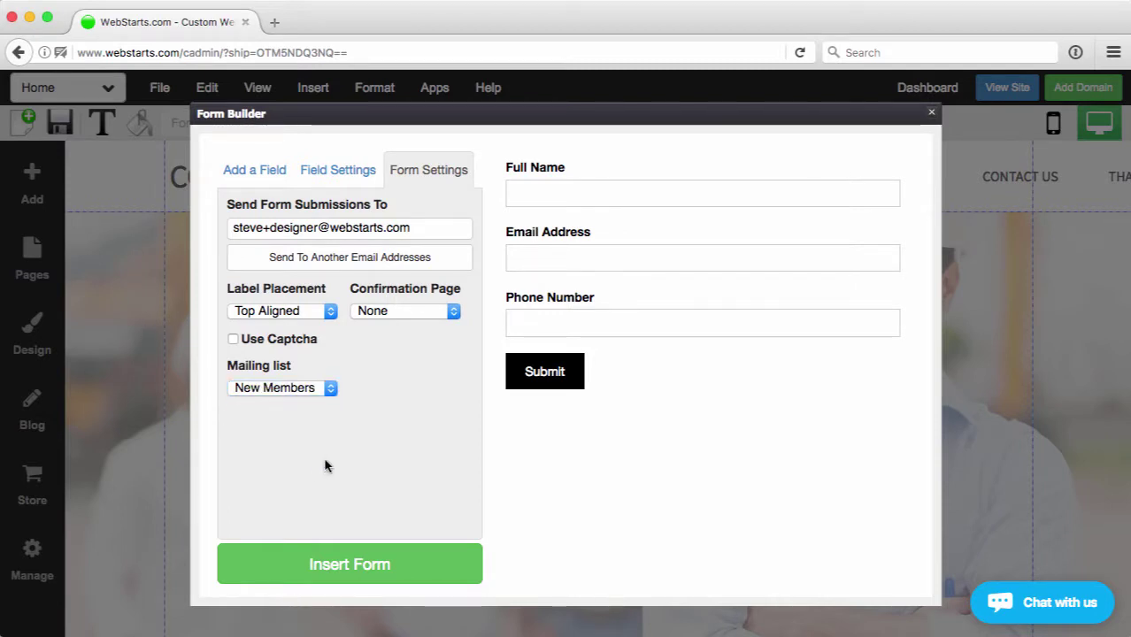
click(357, 576)
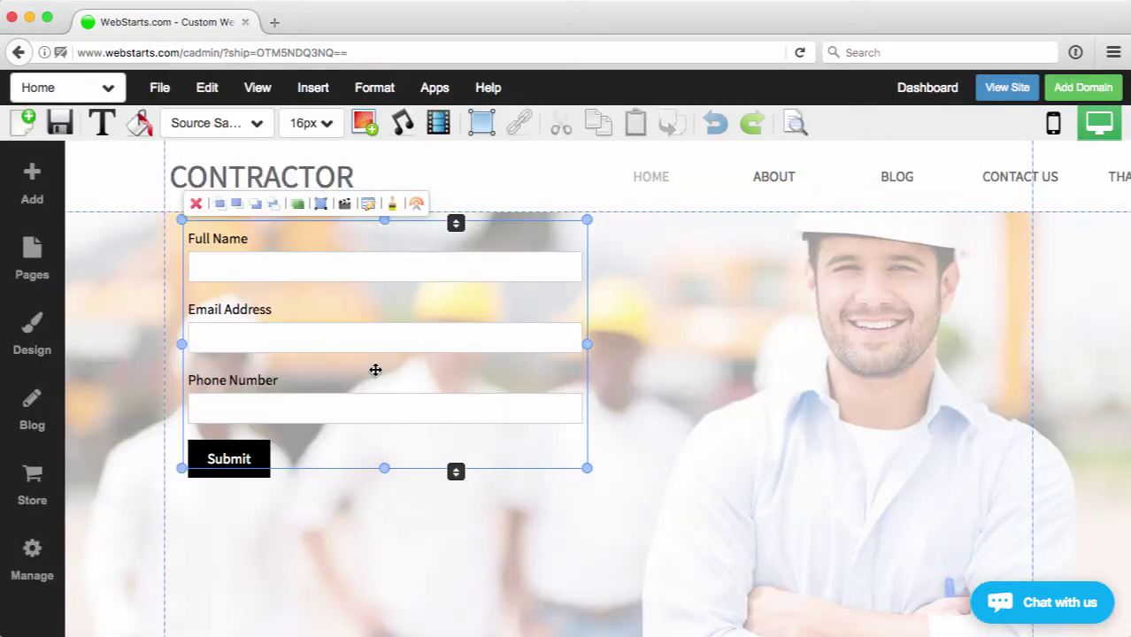
- Move the signup form lower and right on the banner, then save the page, suppressing the share prompt
drag(374, 371, 449, 405)
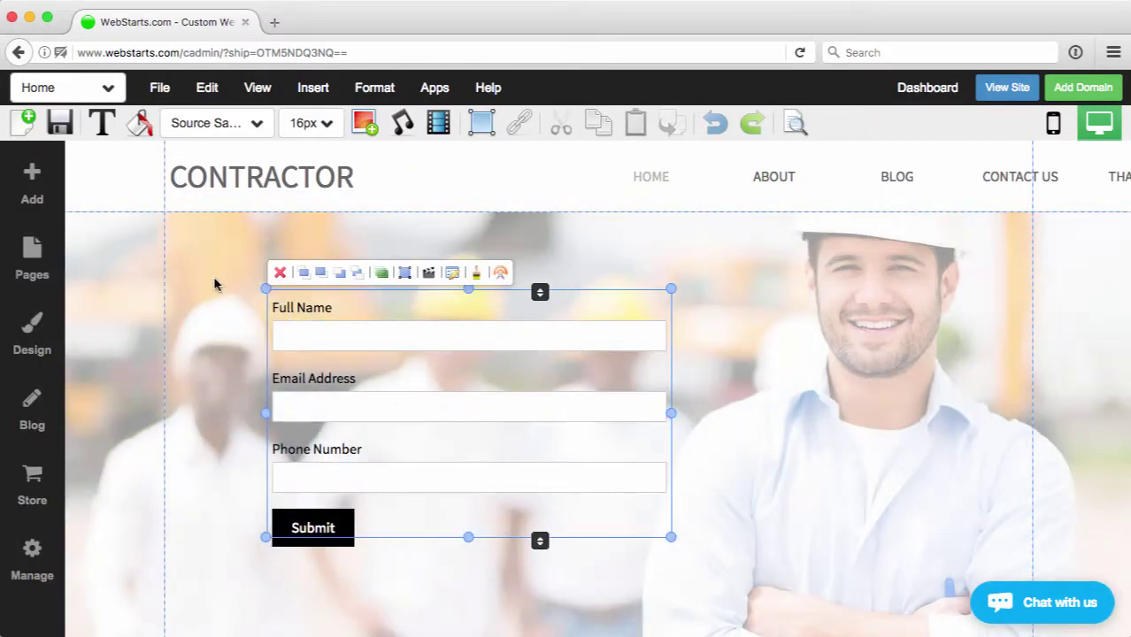
click(60, 124)
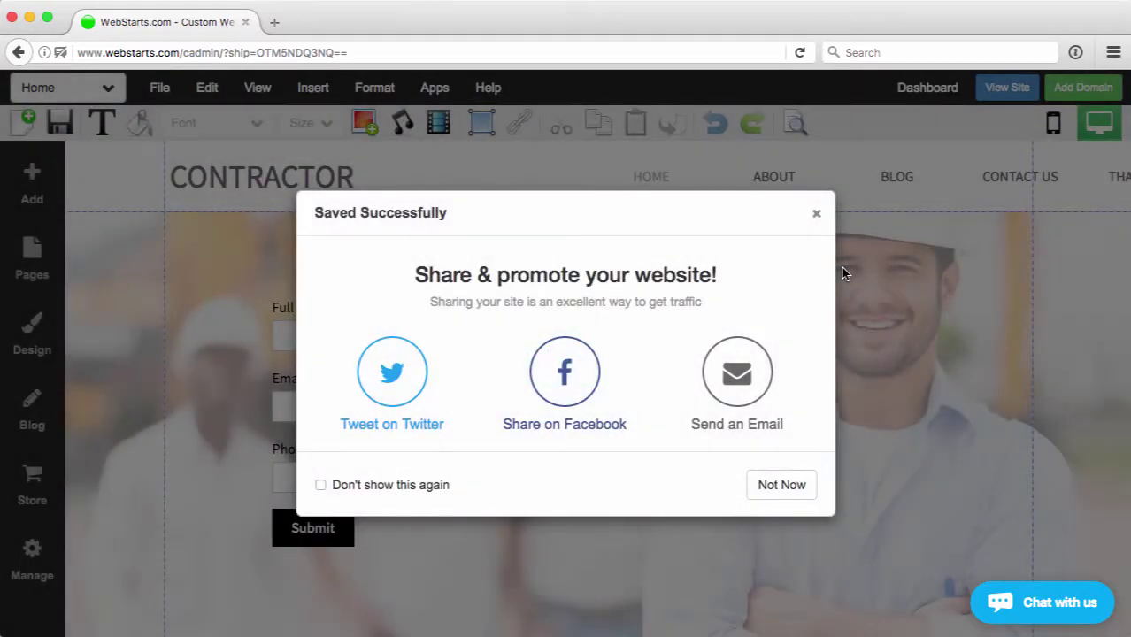
click(405, 485)
click(779, 486)
click(868, 340)
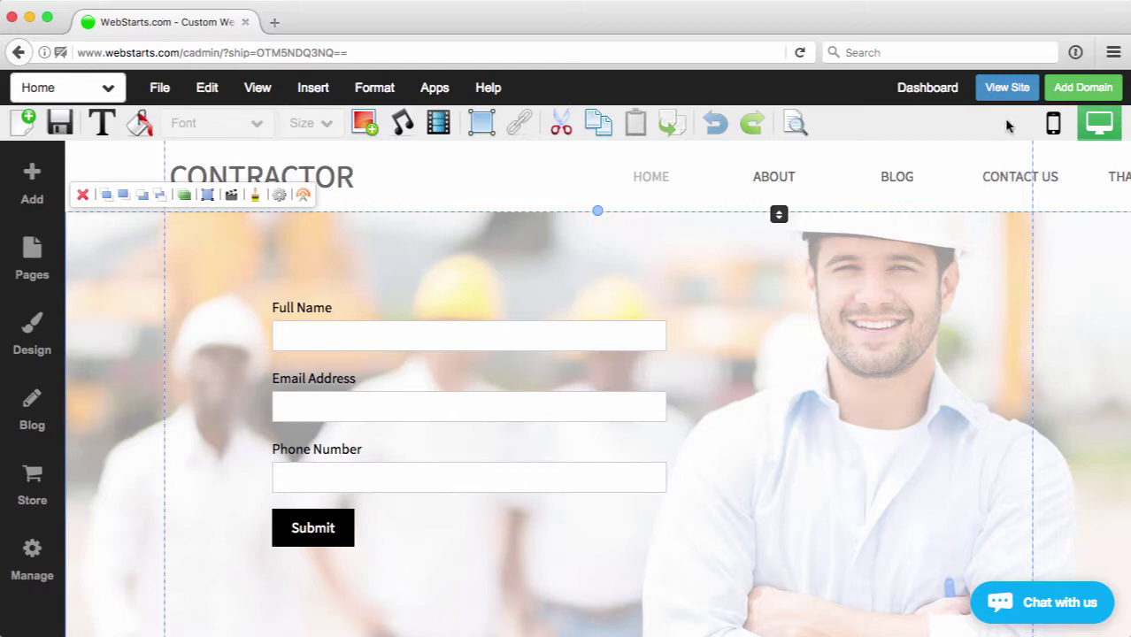
- On the published site, fill the signup form with a test name, e-mail and phone number, then submit
click(1012, 90)
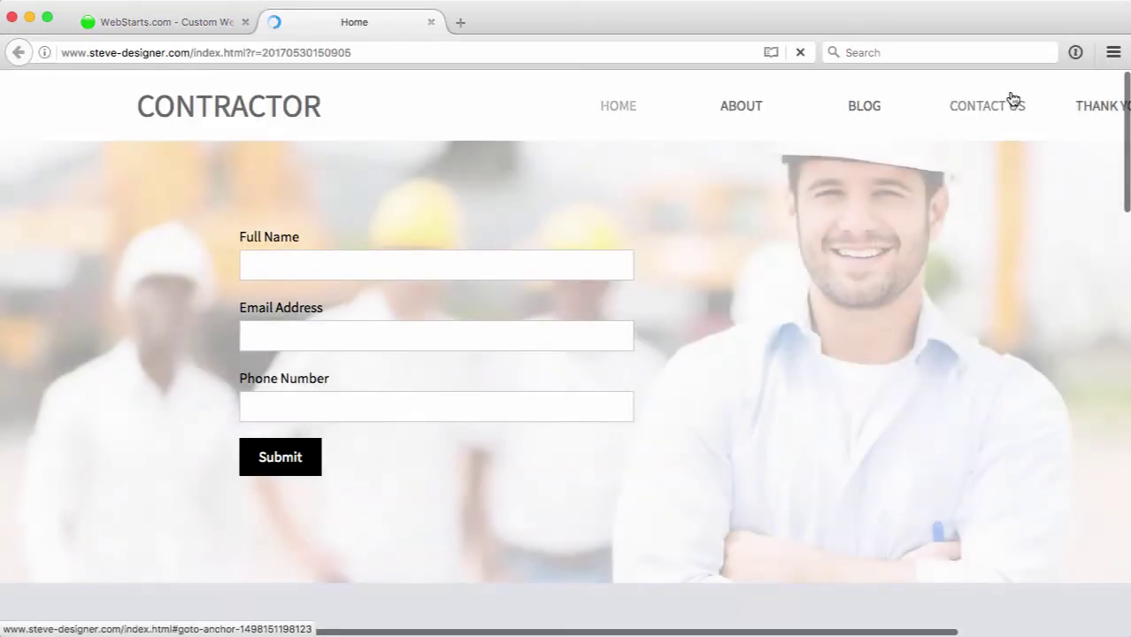
click(368, 261)
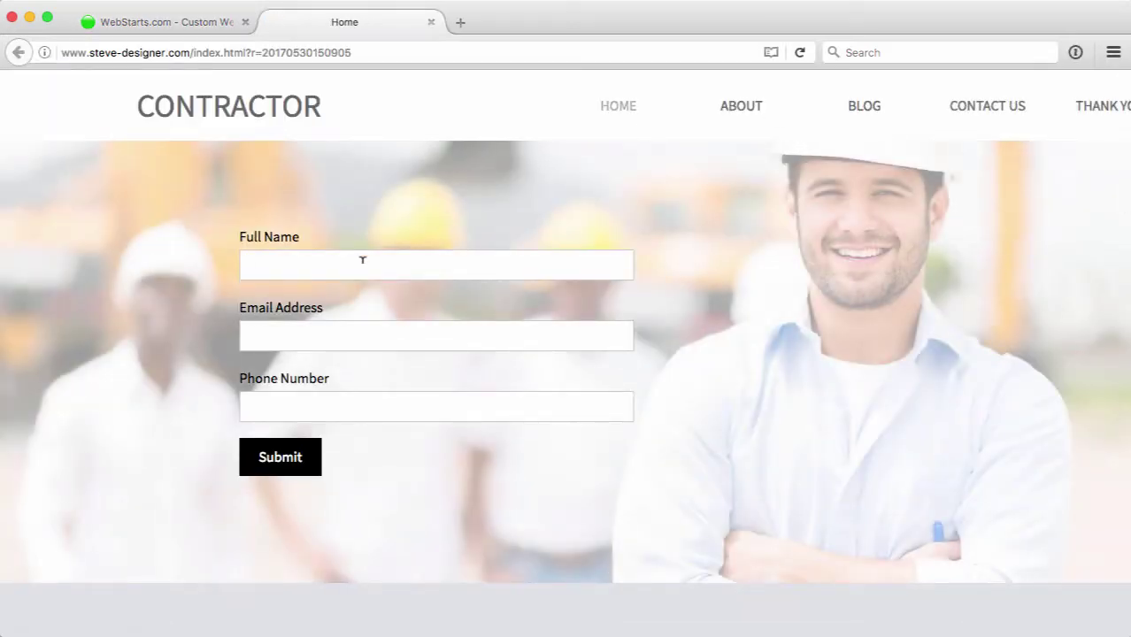
text(steve)
click(437, 336)
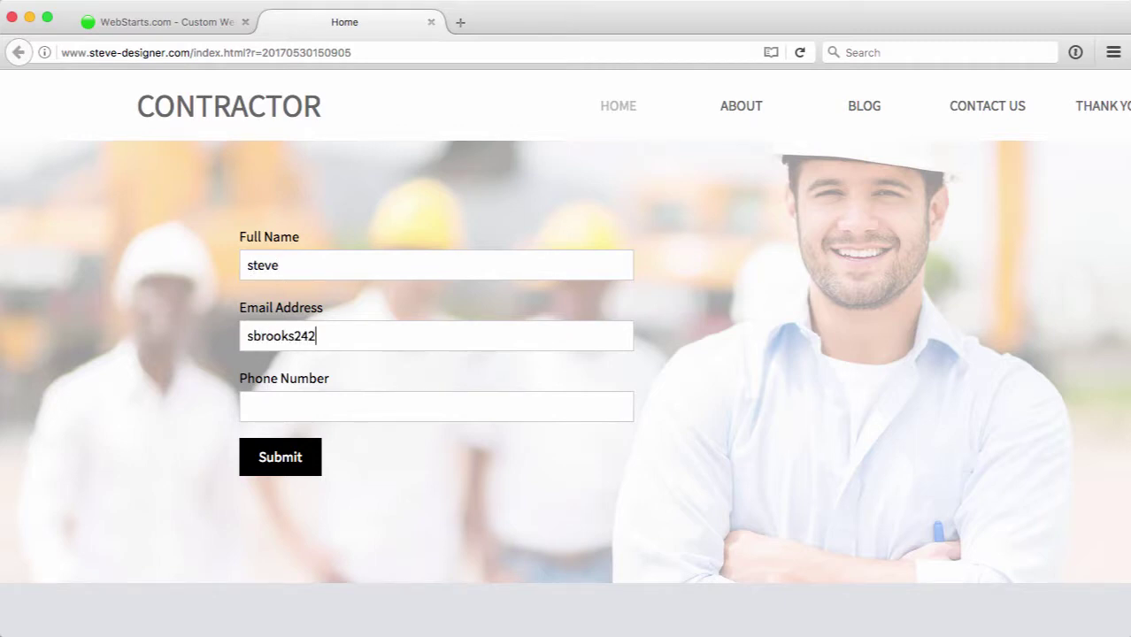
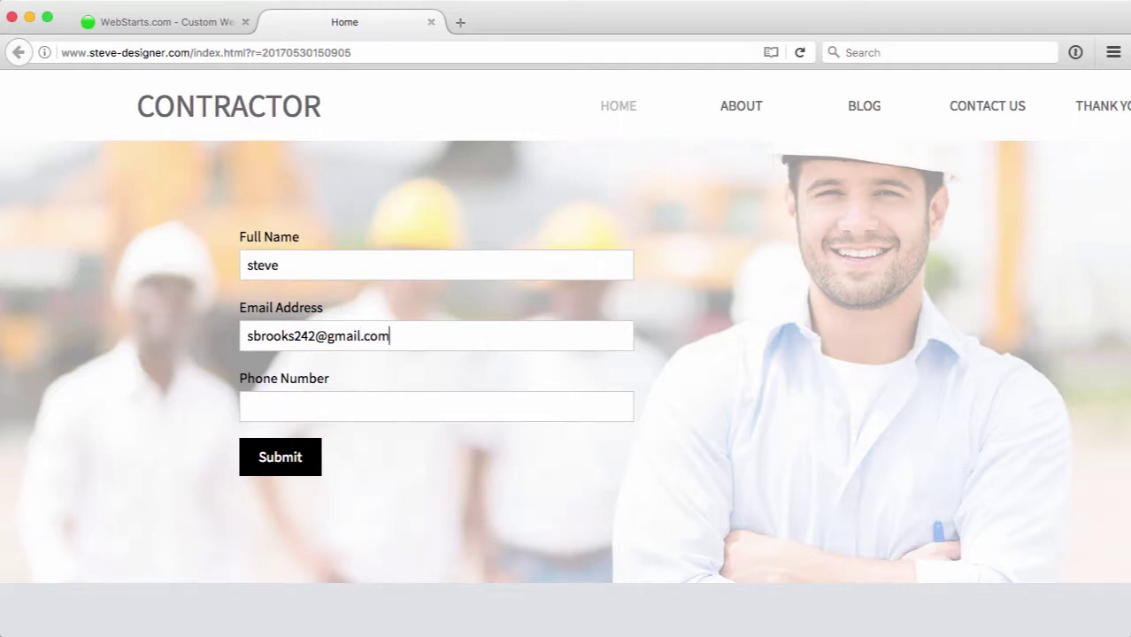
click(249, 406)
text(12324343535636)
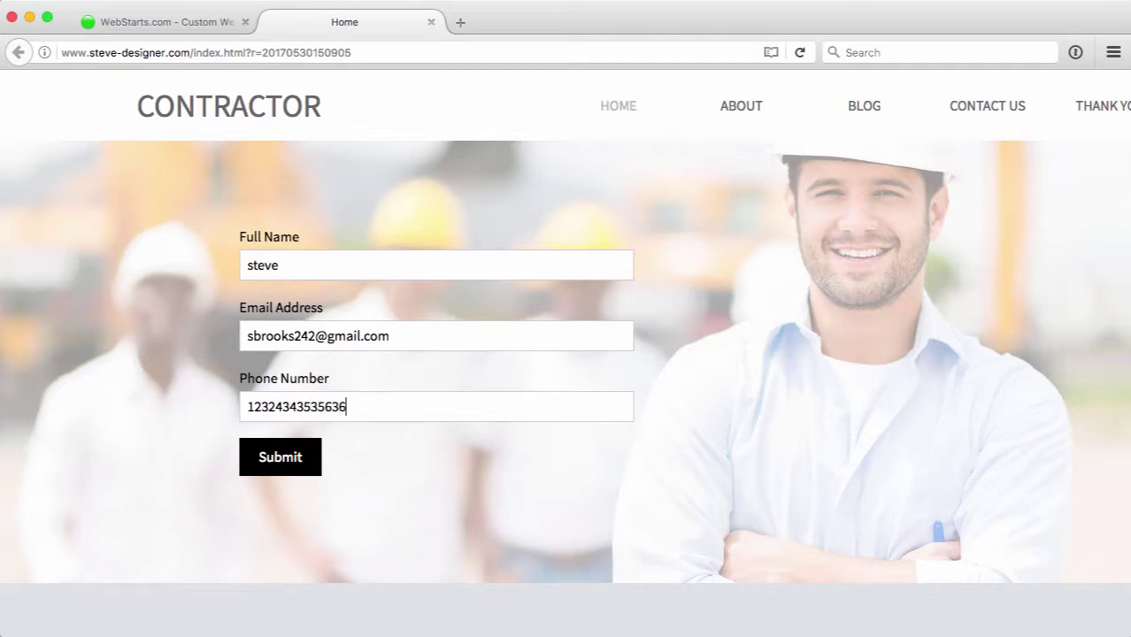
click(282, 460)
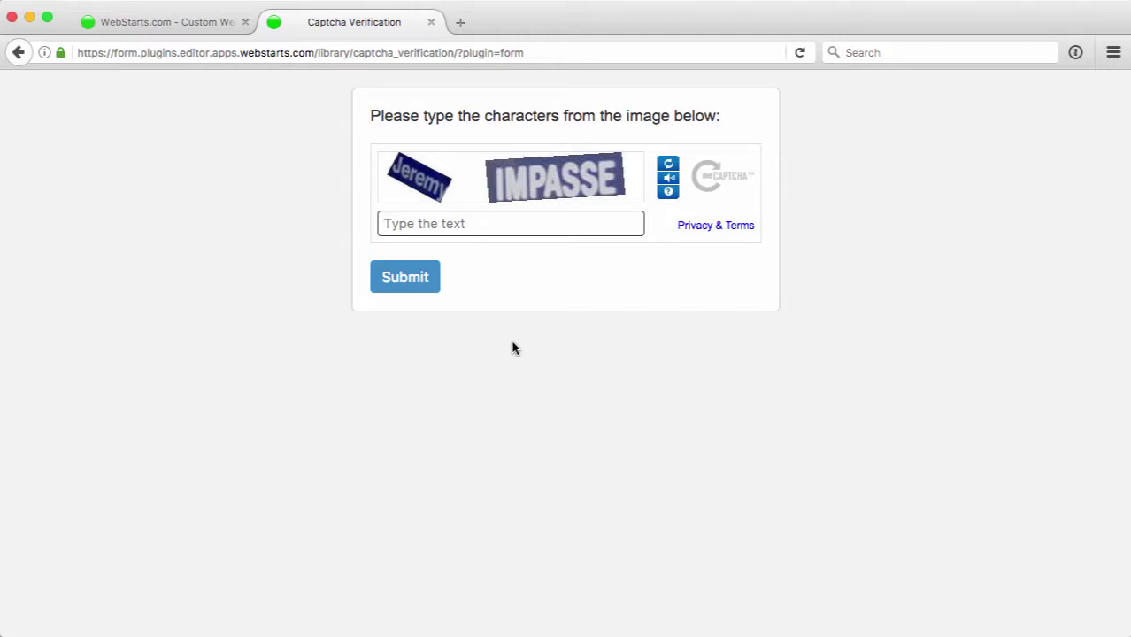
- Enter the characters shown in the captcha image to pass verification
text(jeremy impasse)
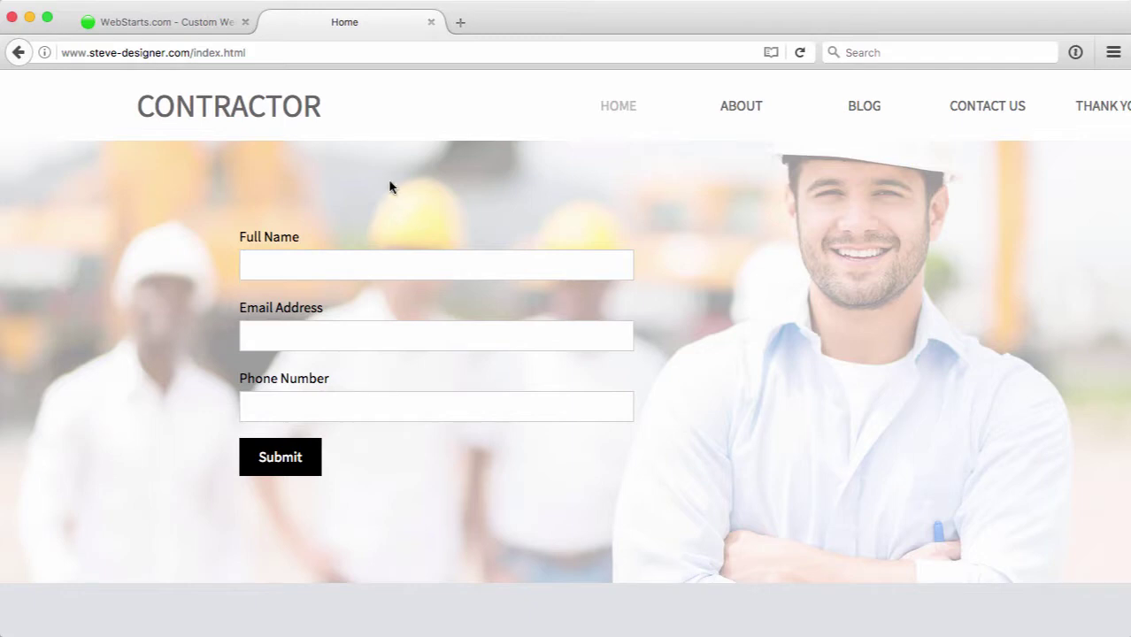
- Load Gmail in a new browser tab to check the test subscriber's inbox
click(173, 26)
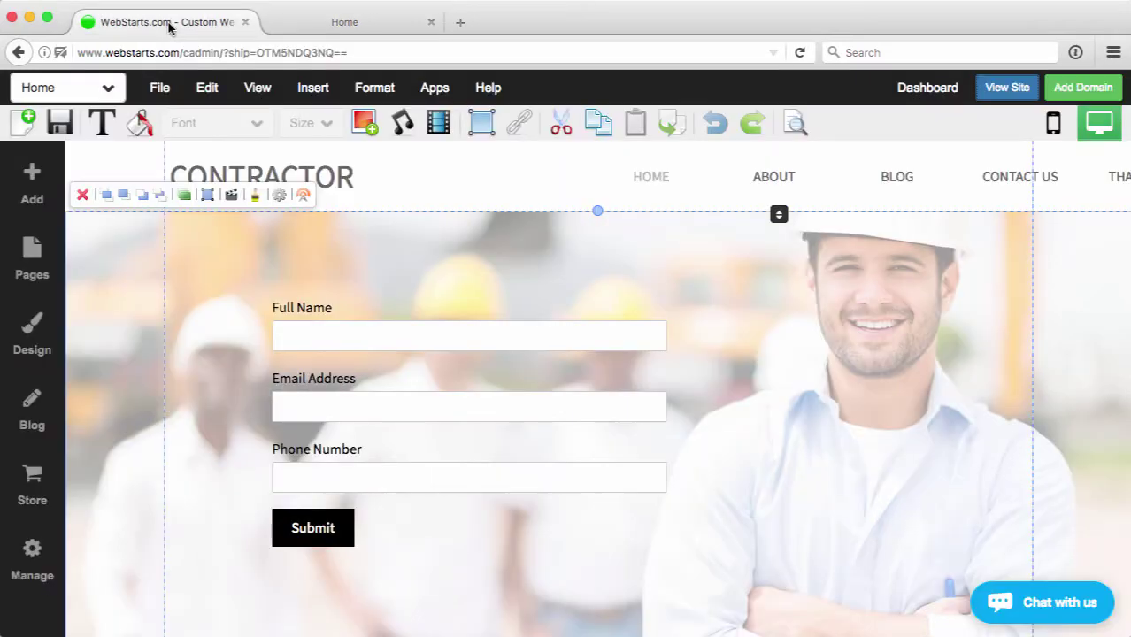
click(461, 23)
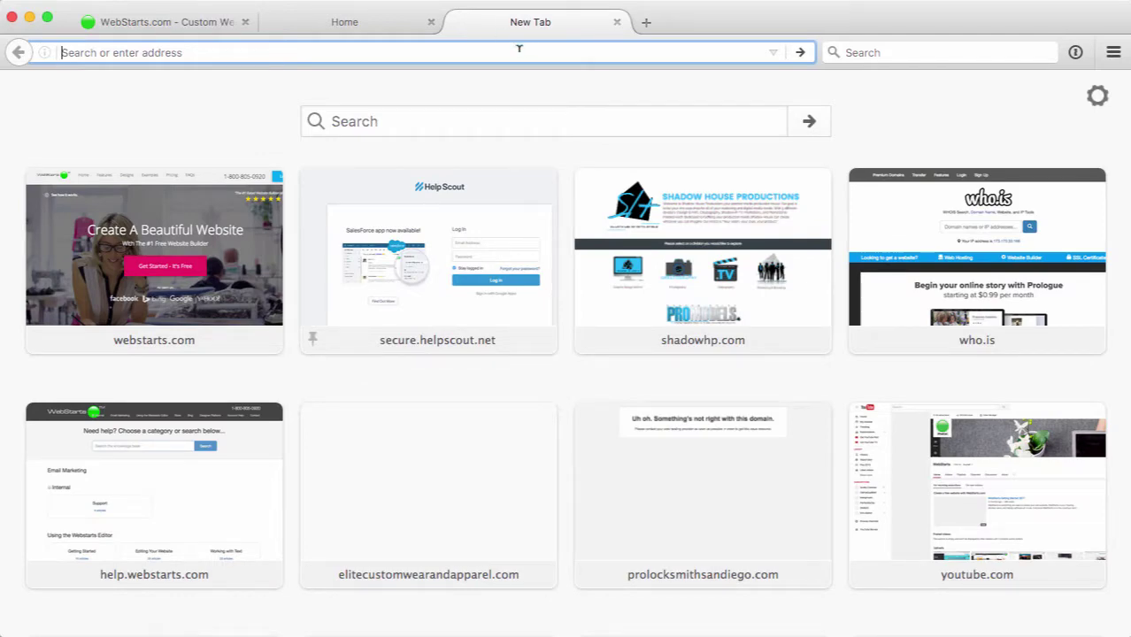
text(gmail.com/)
key(Return)
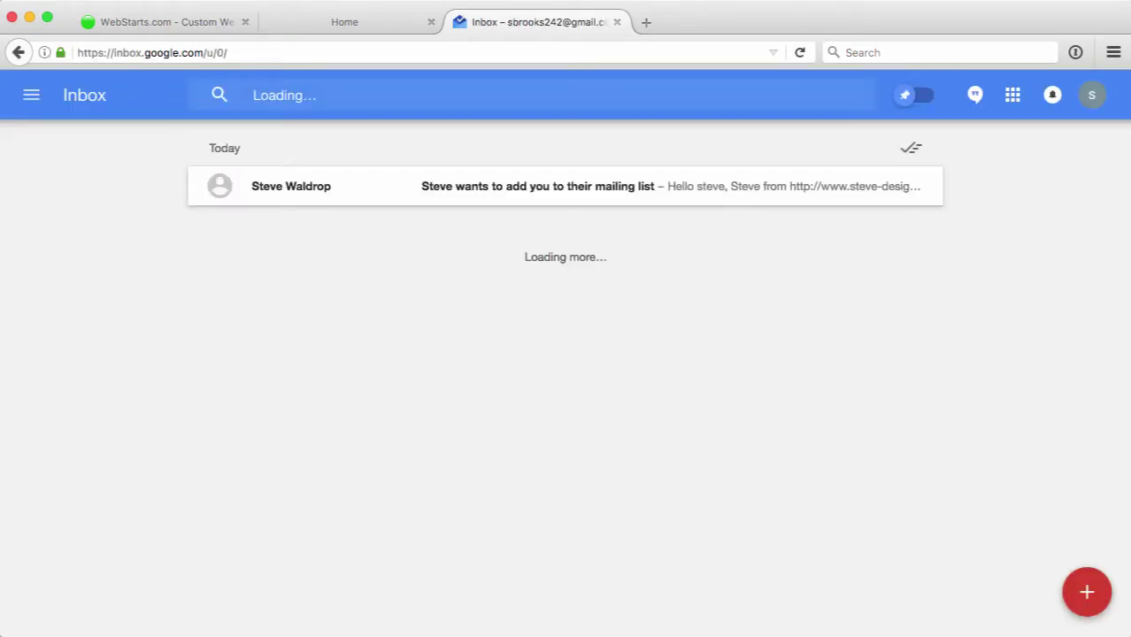
- Open the mailing-list invitation, confirm the subscription via its link, and mark the e-mail done
click(589, 190)
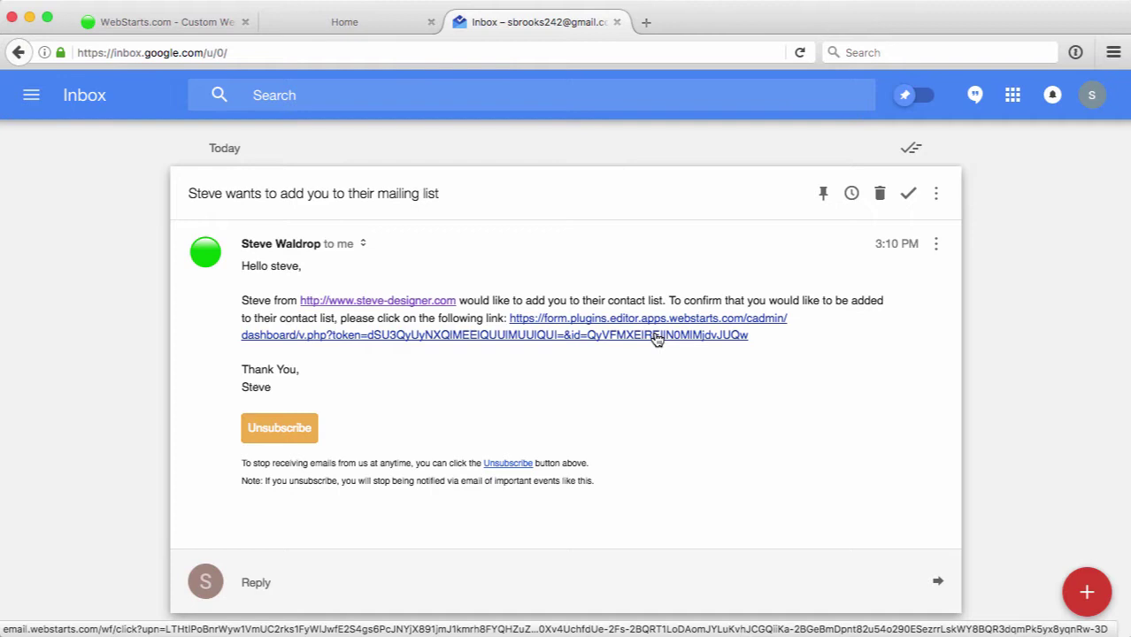
click(656, 340)
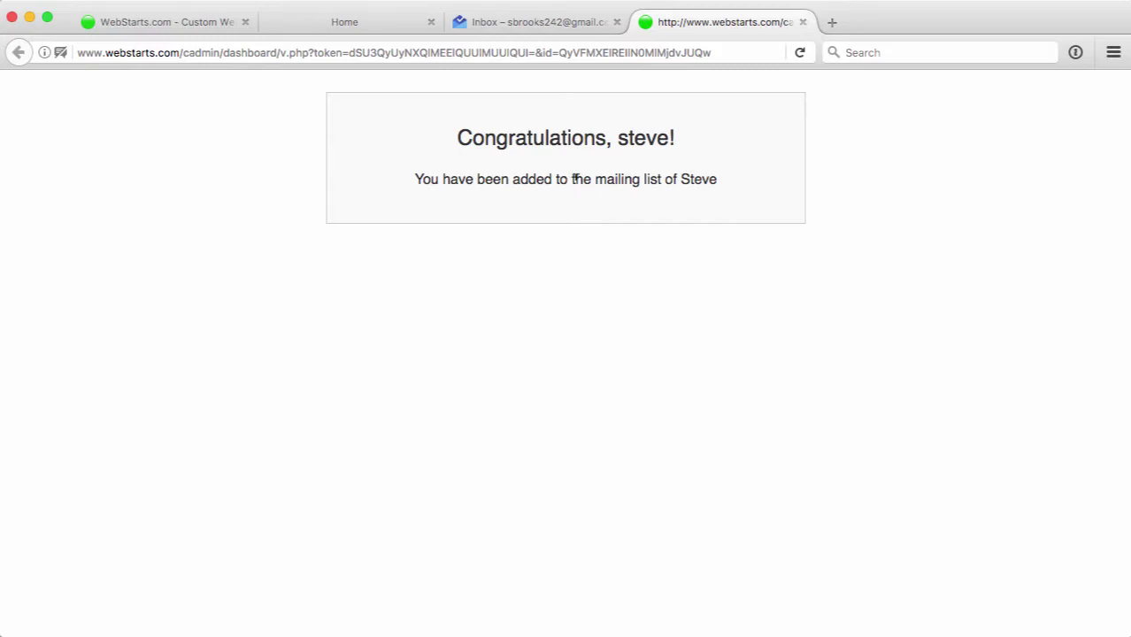
click(803, 22)
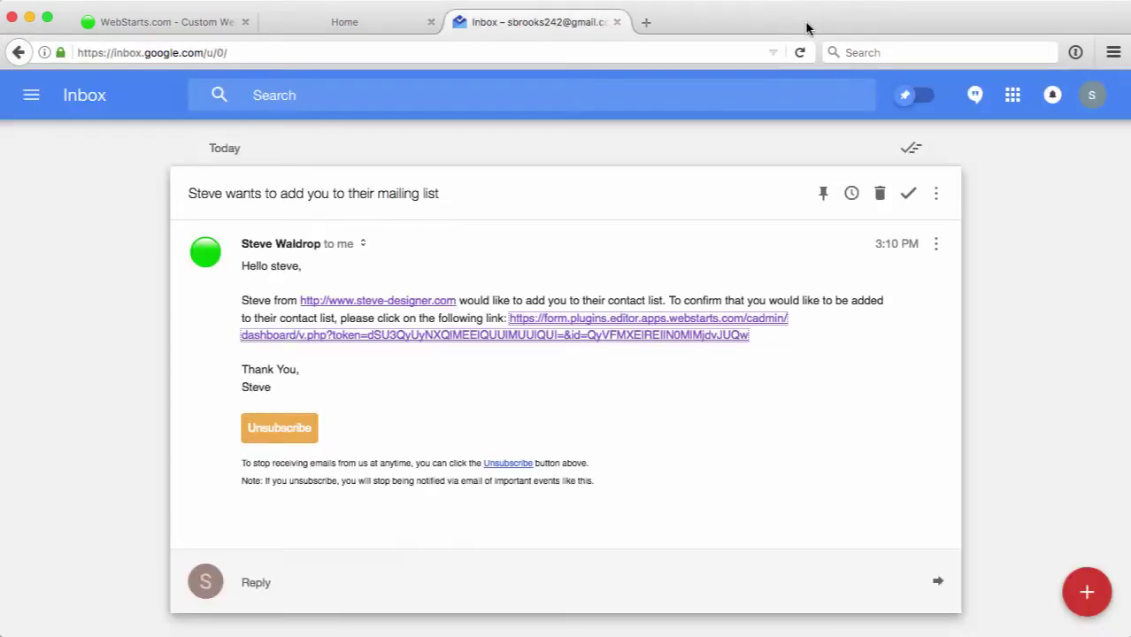
click(903, 194)
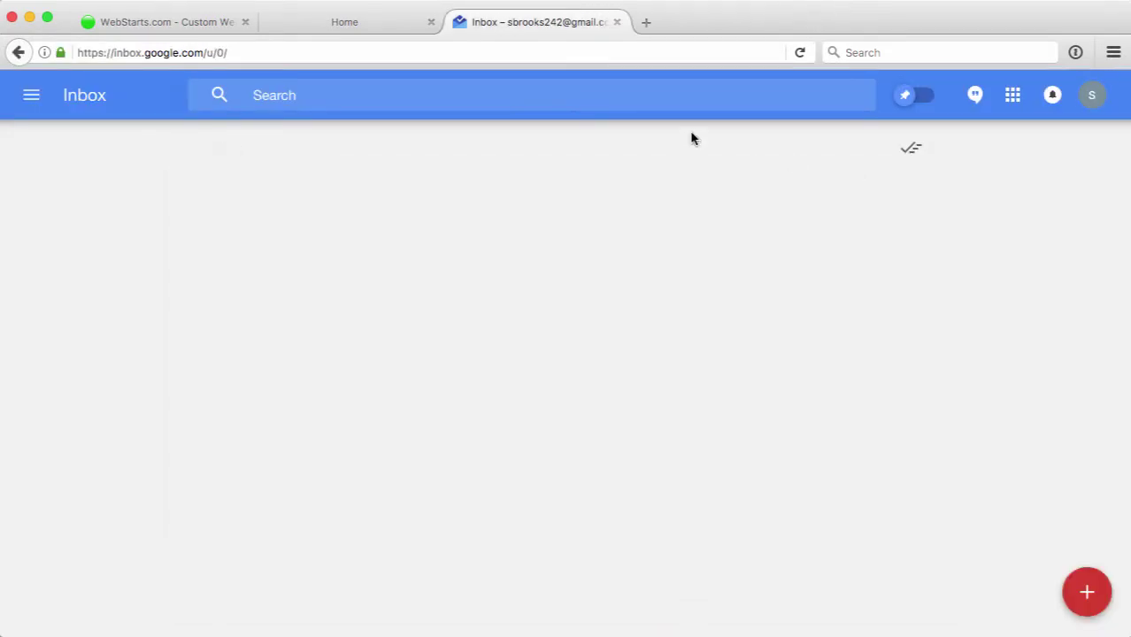
- Return to the WebStarts dashboard and open Email Marketing to see New Members with 1 subscriber
click(196, 20)
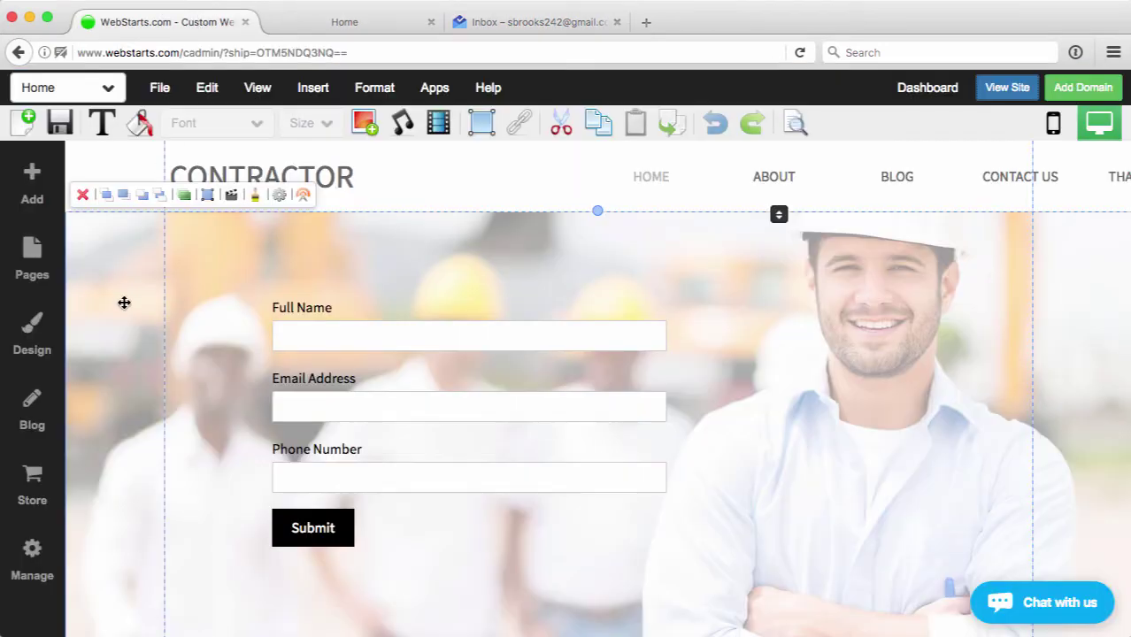
click(928, 87)
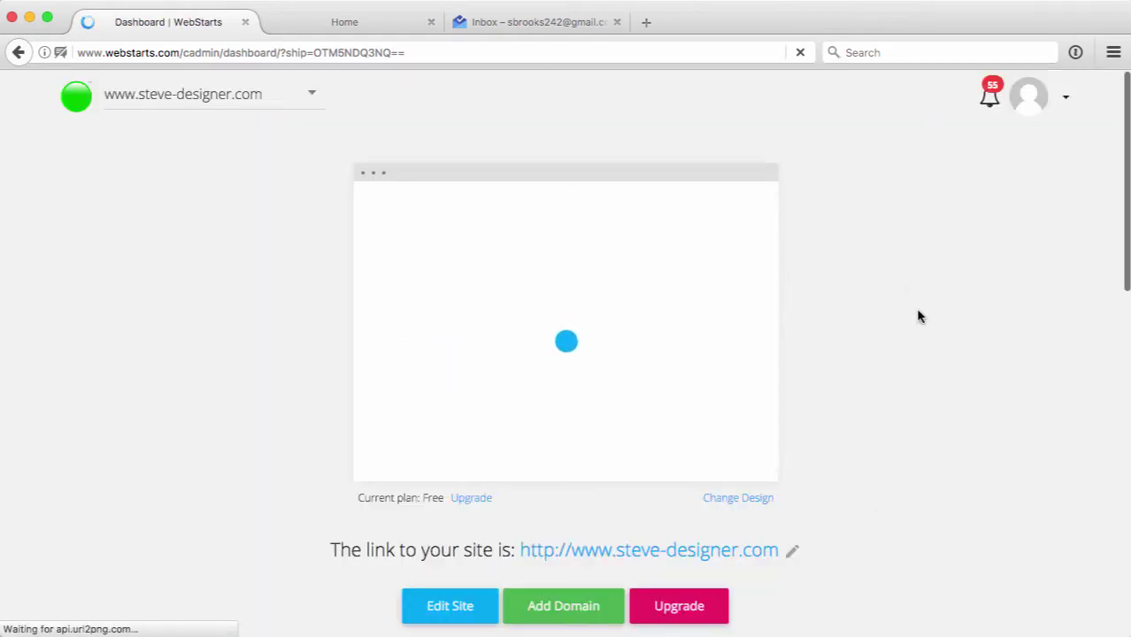
scroll(917, 316, down, 5)
click(681, 259)
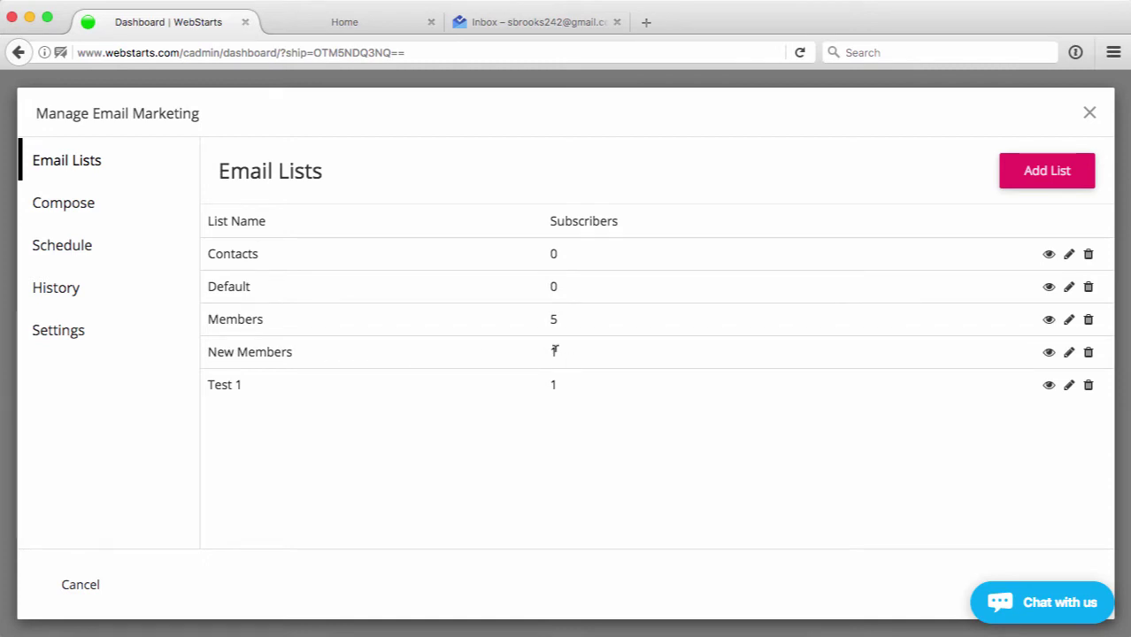
- View the New Members subscribers: one Active subscriber added 2017-06-30
click(1049, 352)
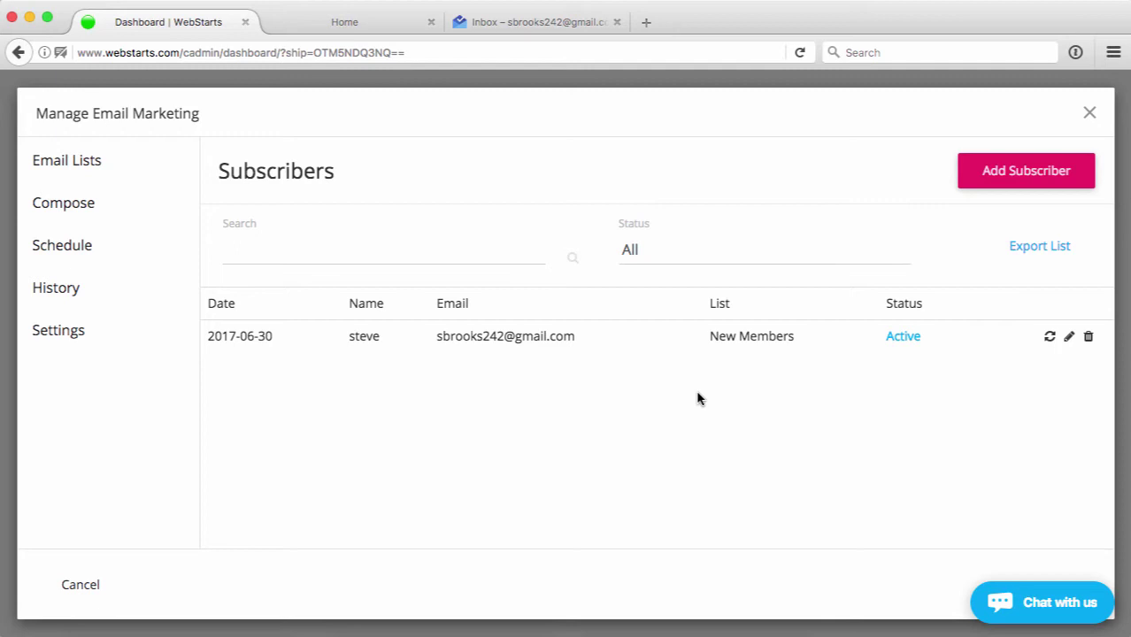